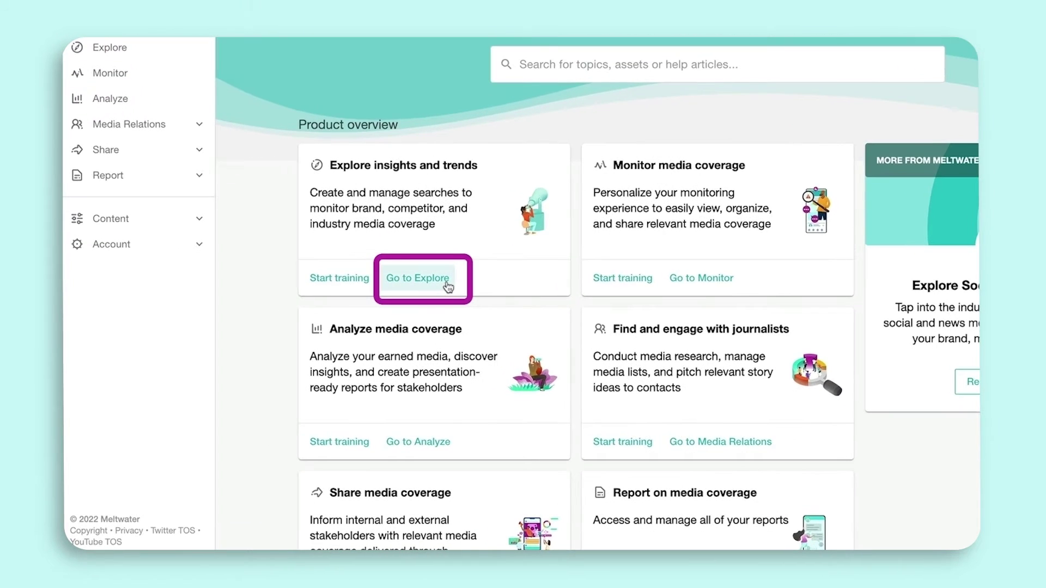
- Open Explore from the Product overview page via Go to Explore
left_click(447, 283)
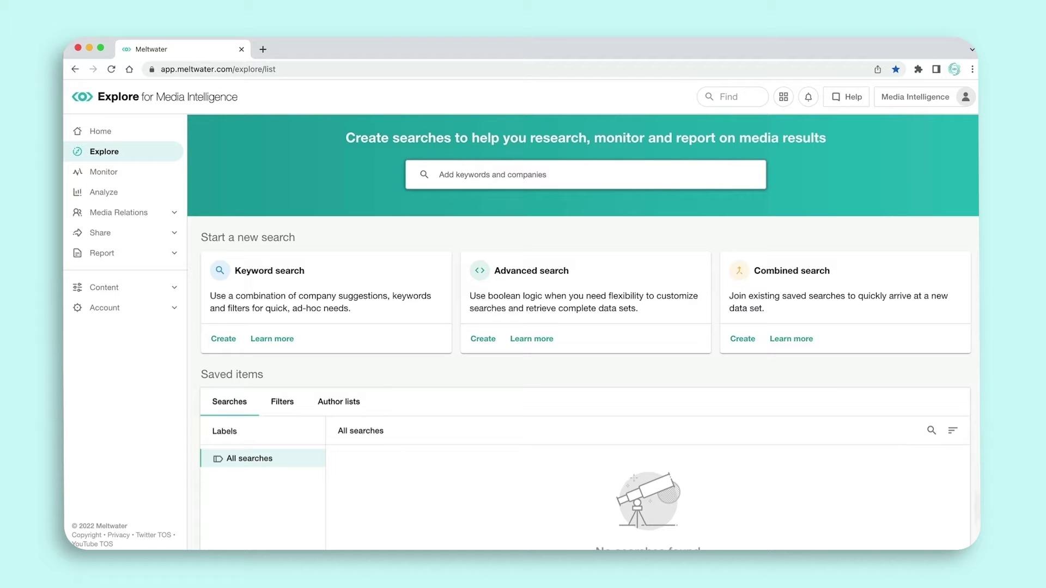
type("Int")
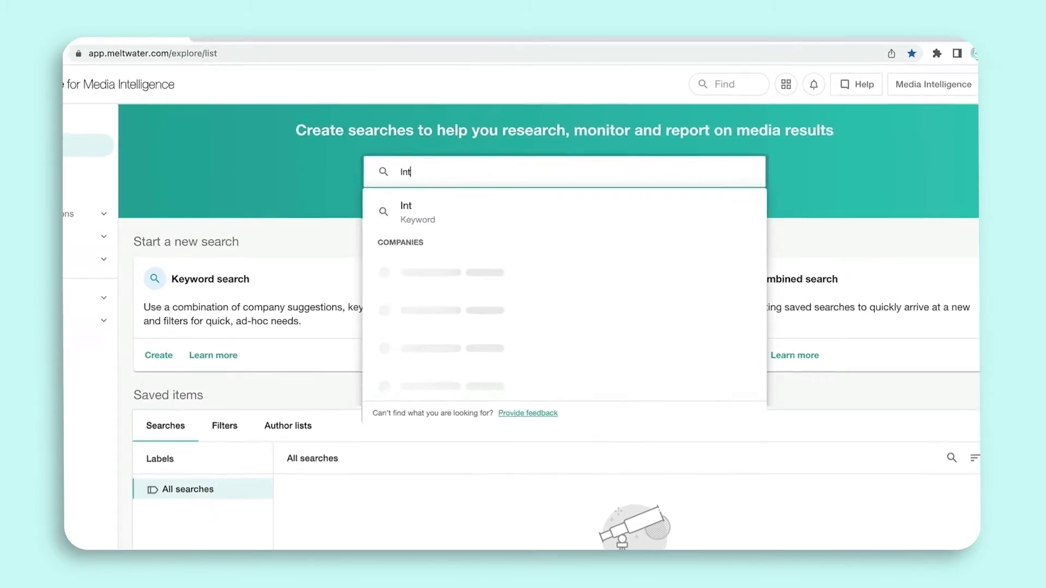
type("el Corp")
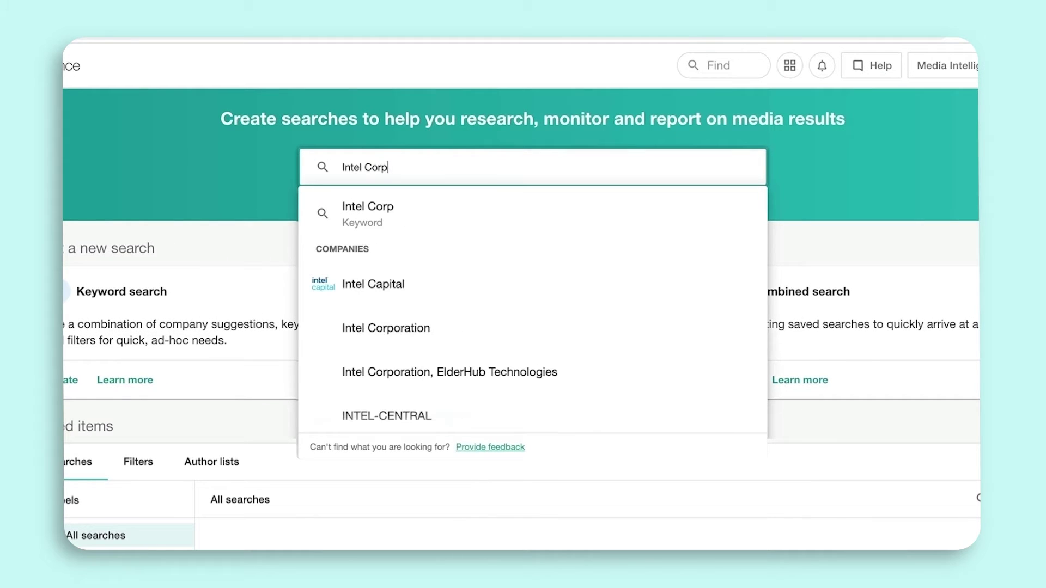
type("oration")
- Add Intel Corporation as a company chip and run the keyword search
key("Return")
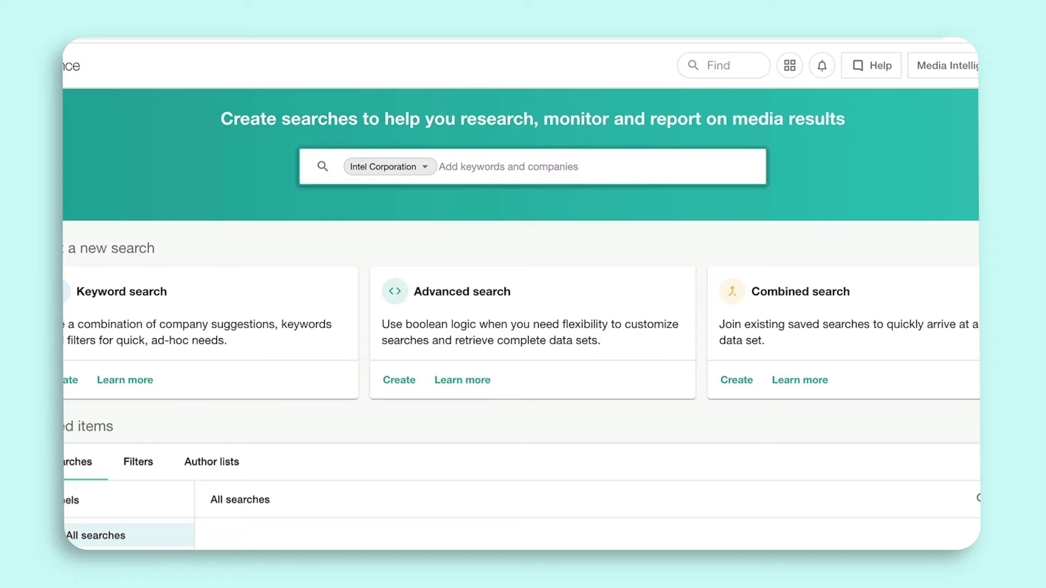
key("Return")
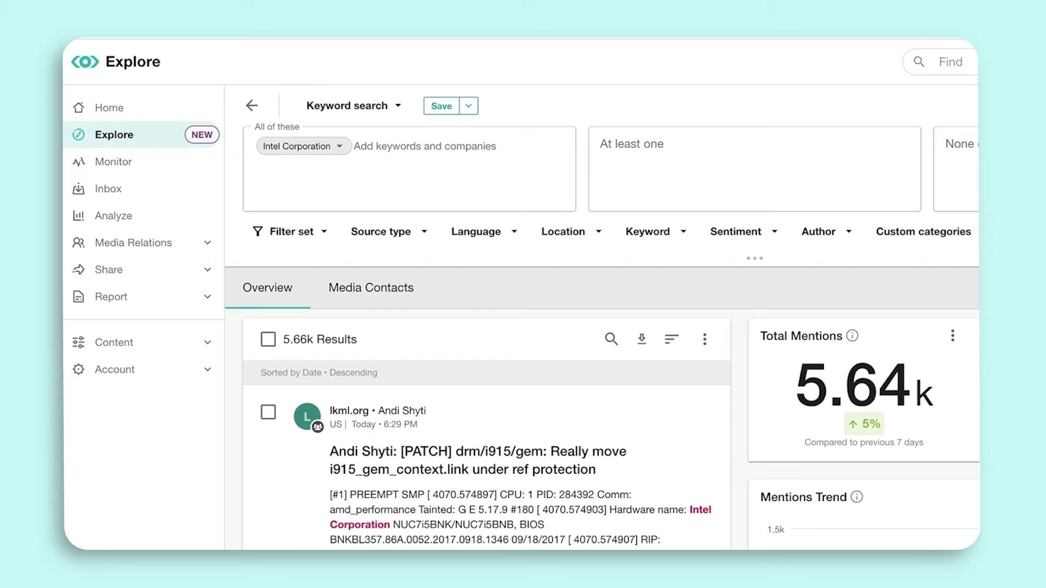
type("Intel Corp")
- Add Intel Corp and Intel Capital as further All of these terms
key("Return")
type("Int")
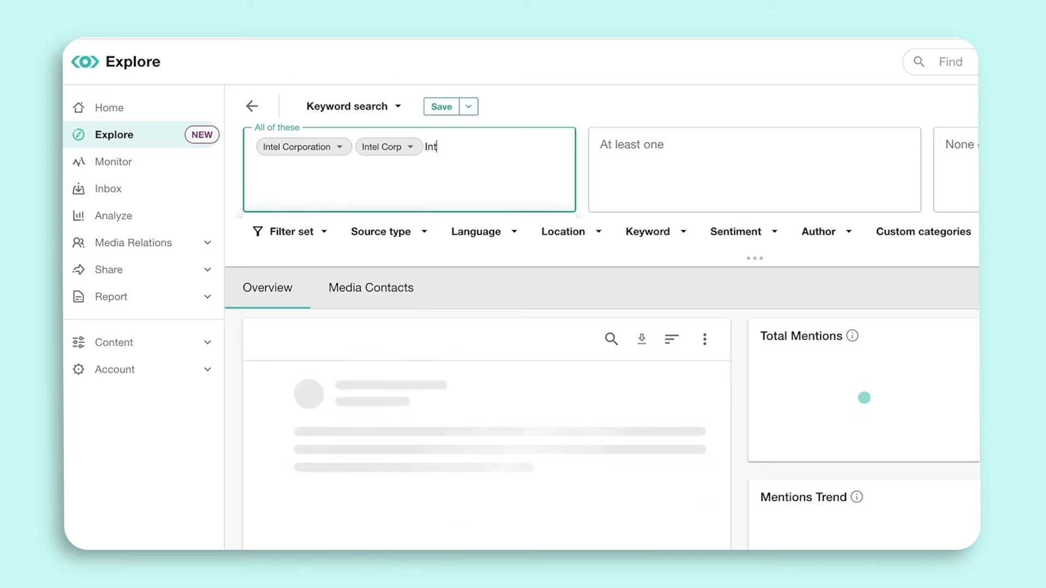
type("el Capital")
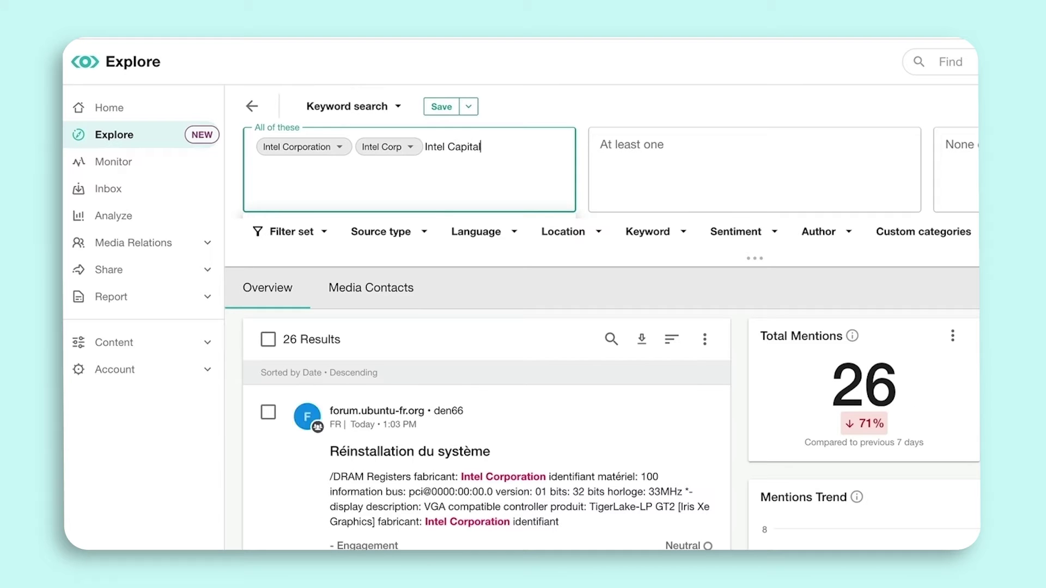
key("Return")
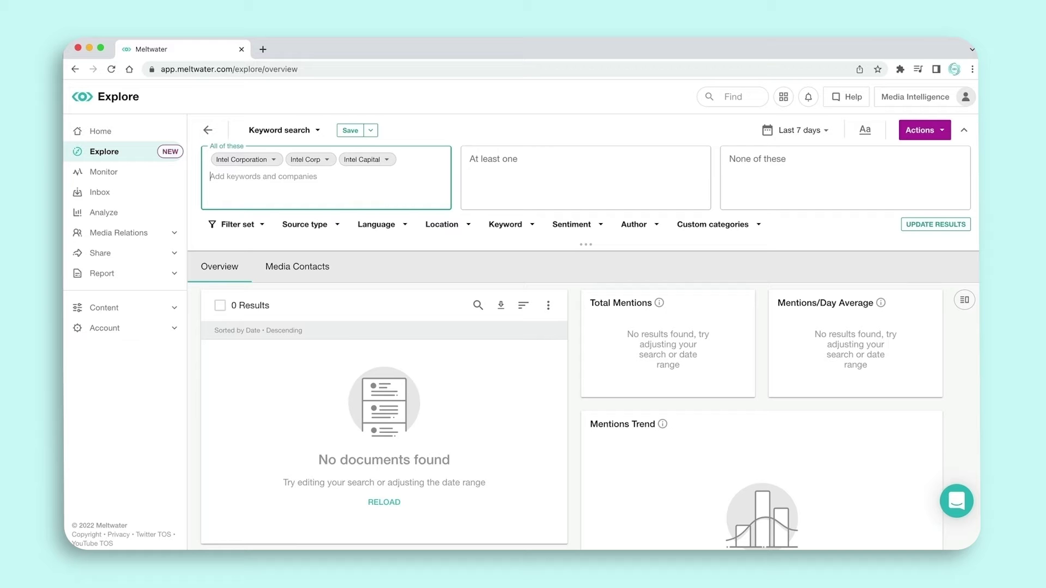
- Switch the Intel Corporation, Intel Corp and Intel Capital chips to At least one
left_click(273, 161)
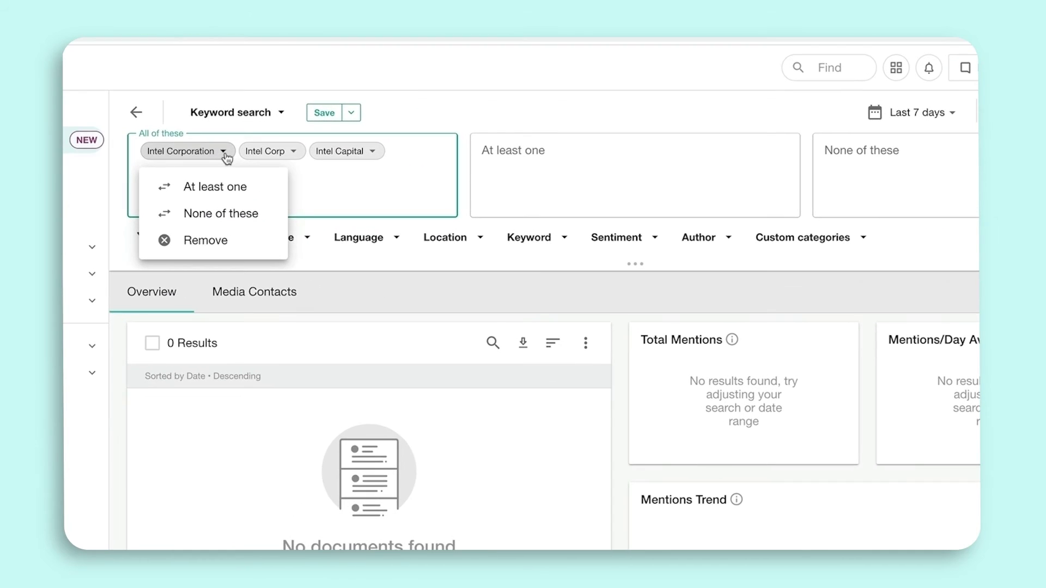
left_click(227, 187)
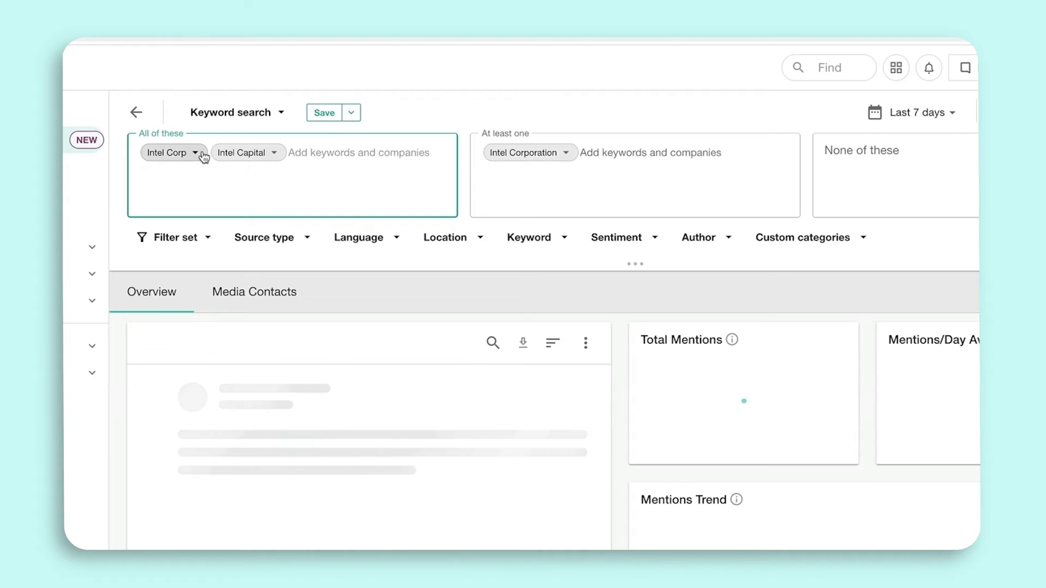
left_click(202, 156)
left_click(209, 188)
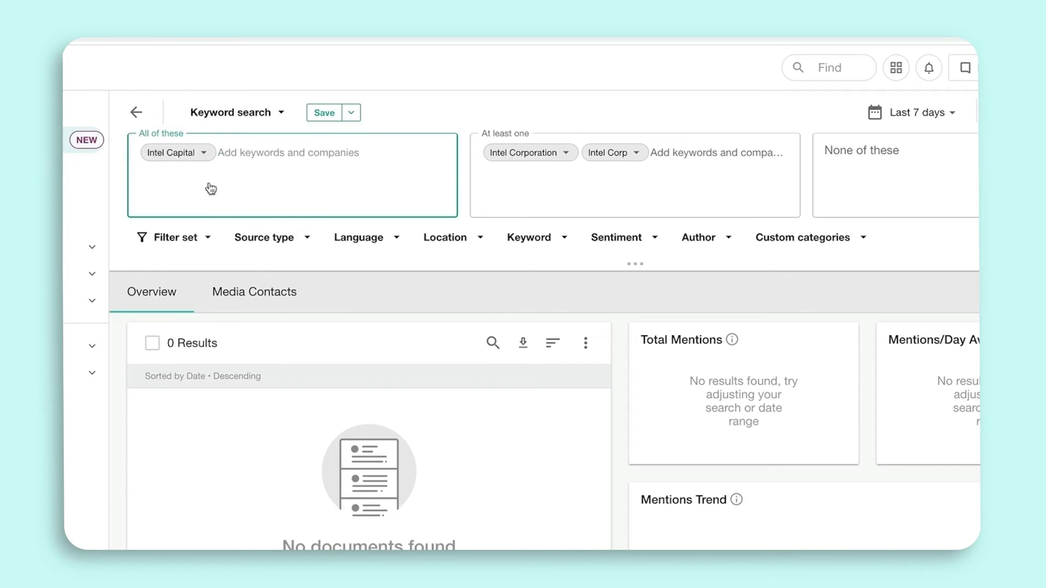
left_click(203, 154)
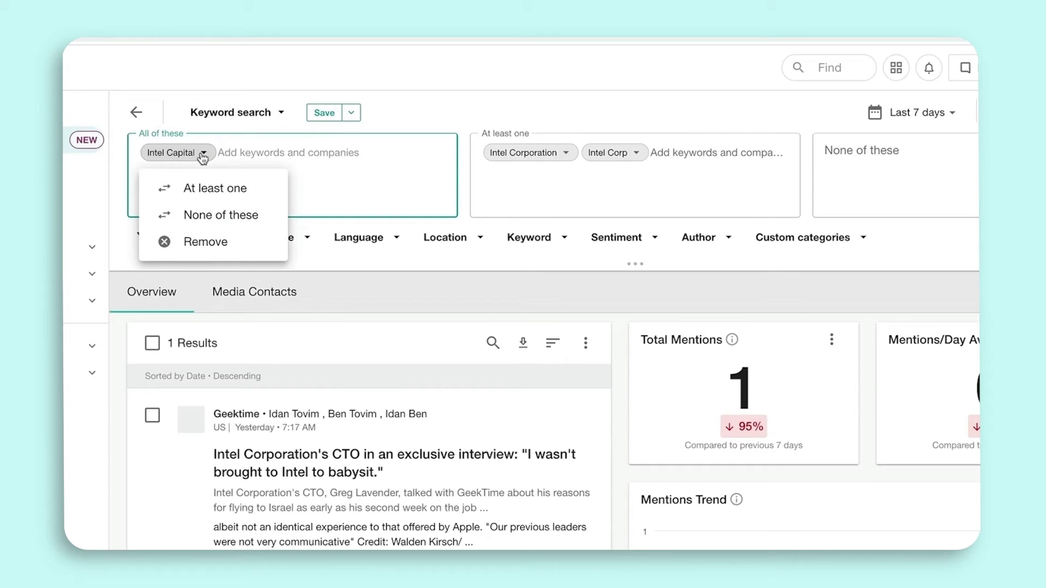
left_click(215, 190)
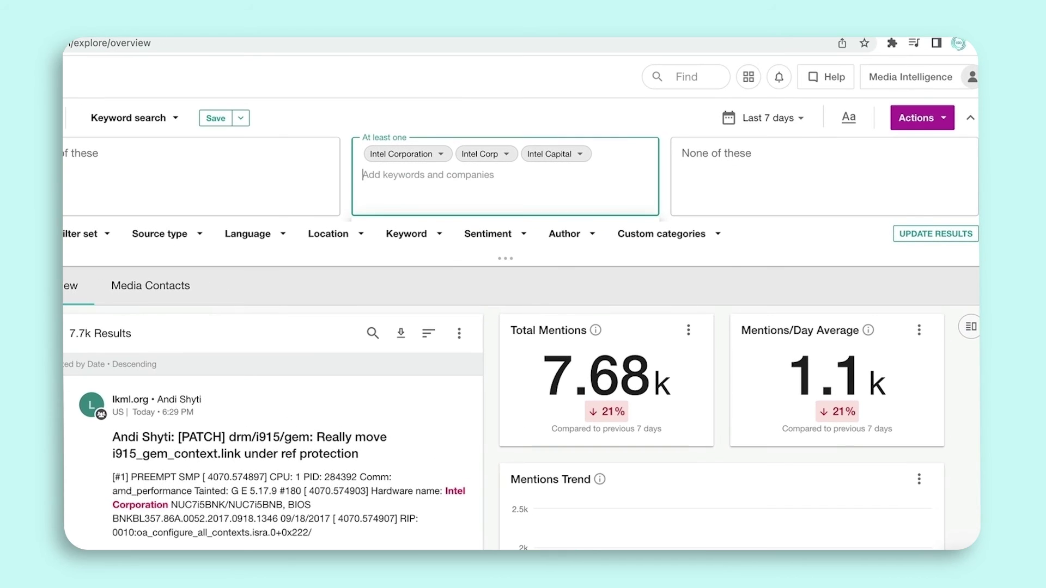
type("Intel")
key("Return")
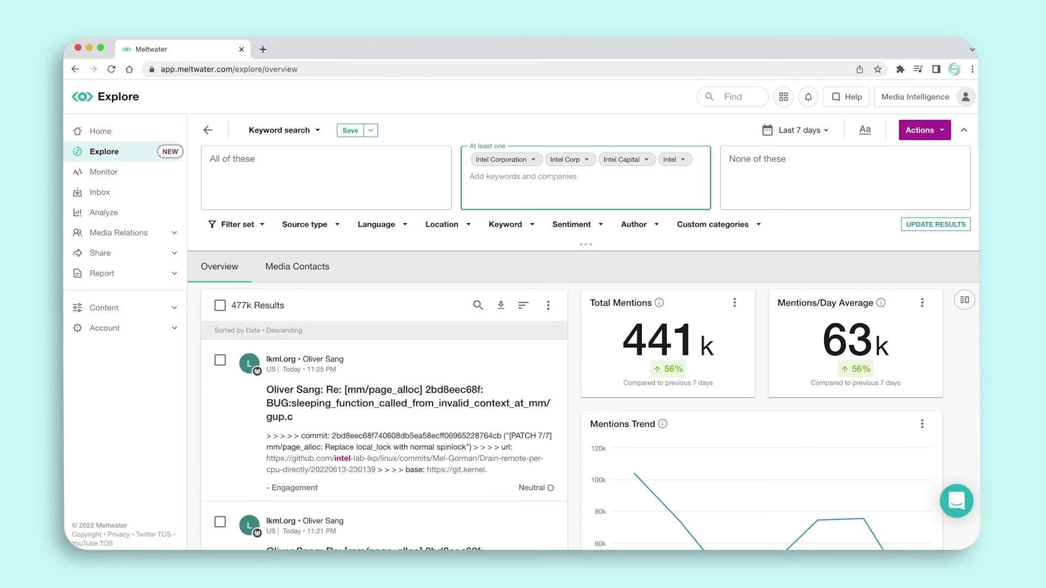
left_click(681, 159)
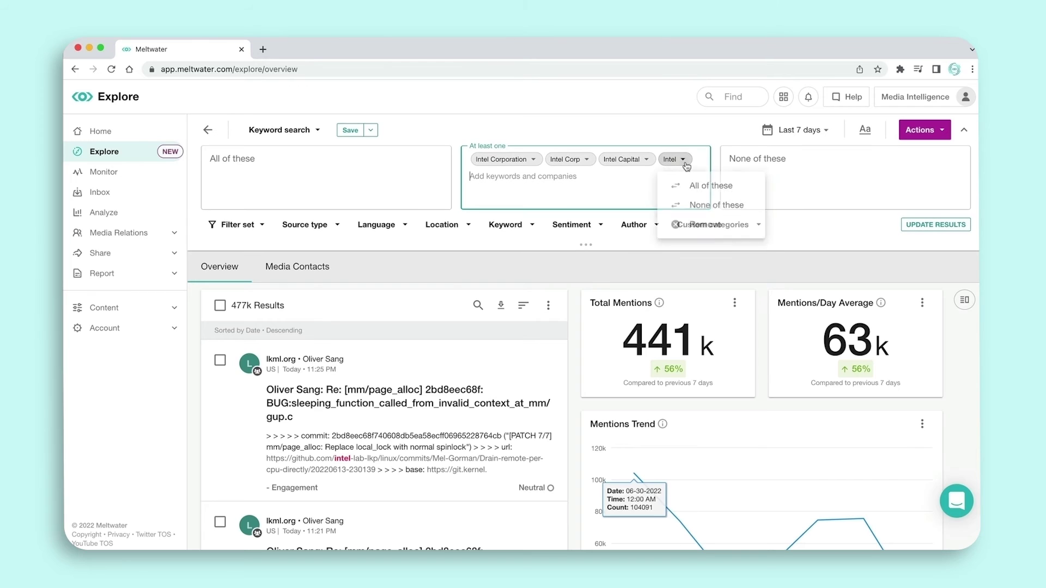
left_click(708, 226)
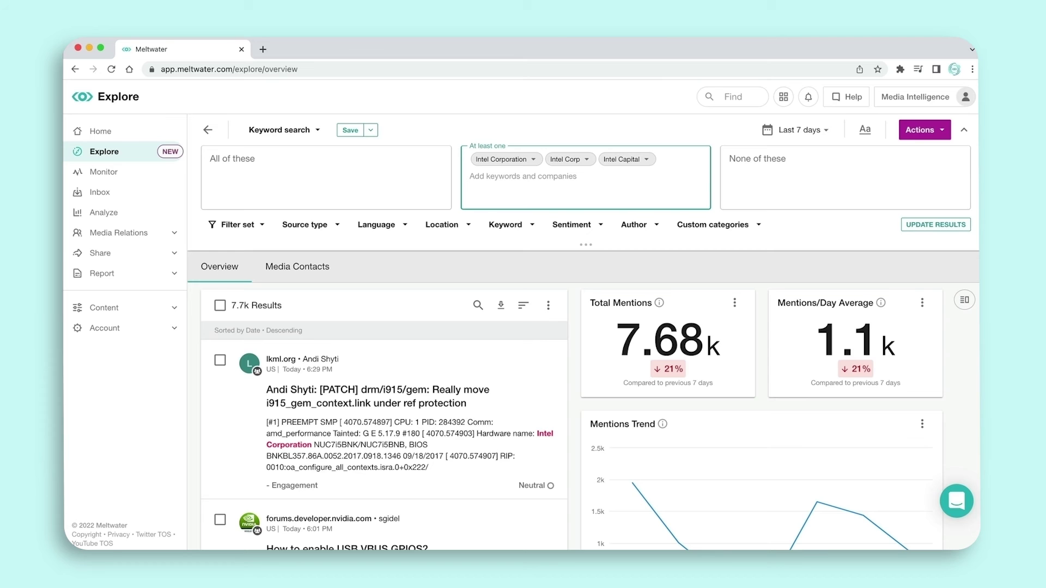
- Open the Keyword search actions menu offering Convert to advanced search
left_click(320, 136)
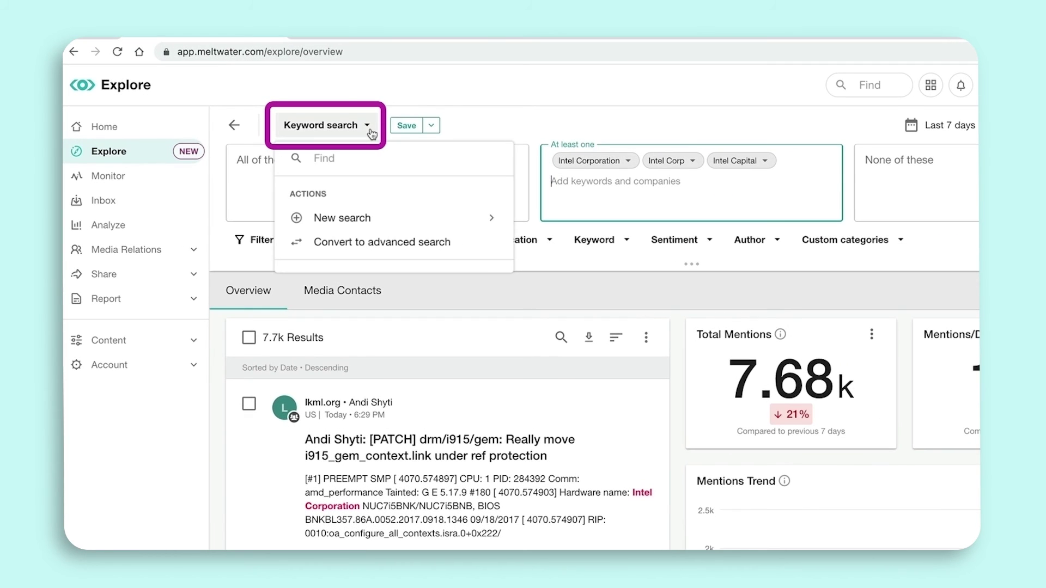